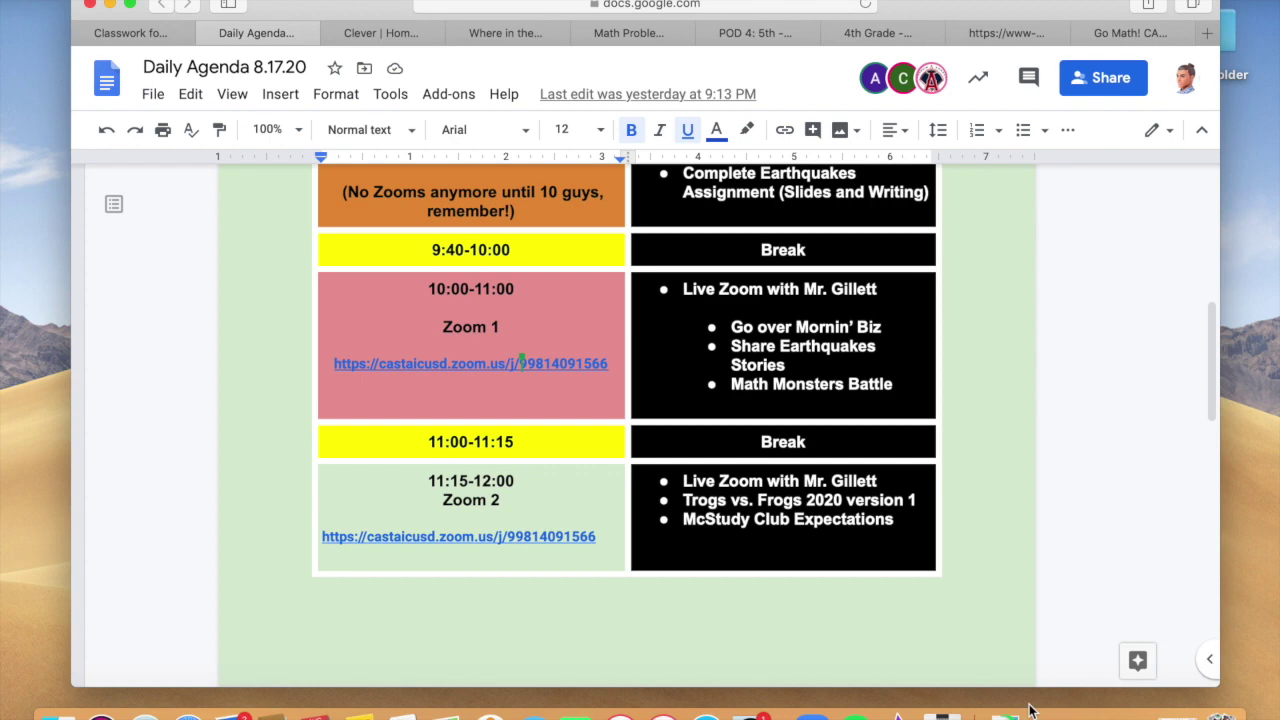
Step: Scroll to the 11:15–12:00 row and bring up the Zoom 2 meeting link's preview chip
{"action": "scroll", "coordinate": [990, 541], "scroll_direction": "up", "scroll_amount": 10}
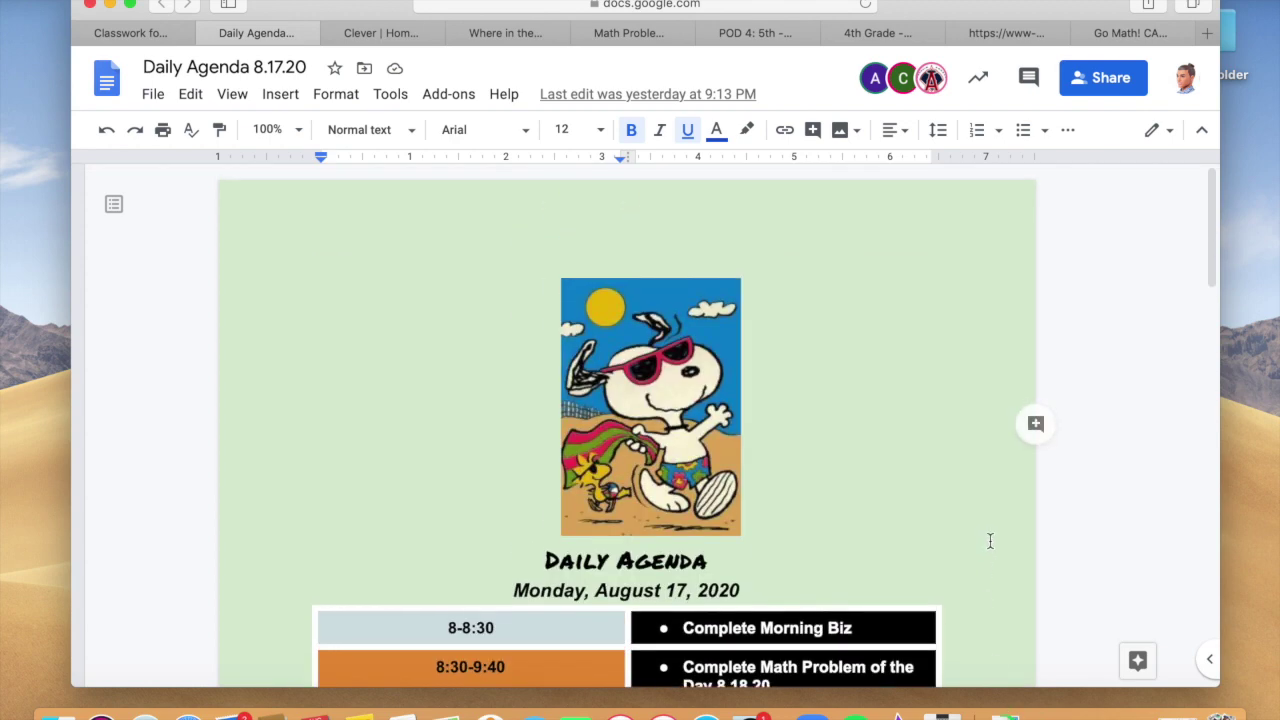
{"action": "scroll", "coordinate": [990, 541], "scroll_direction": "down", "scroll_amount": 9}
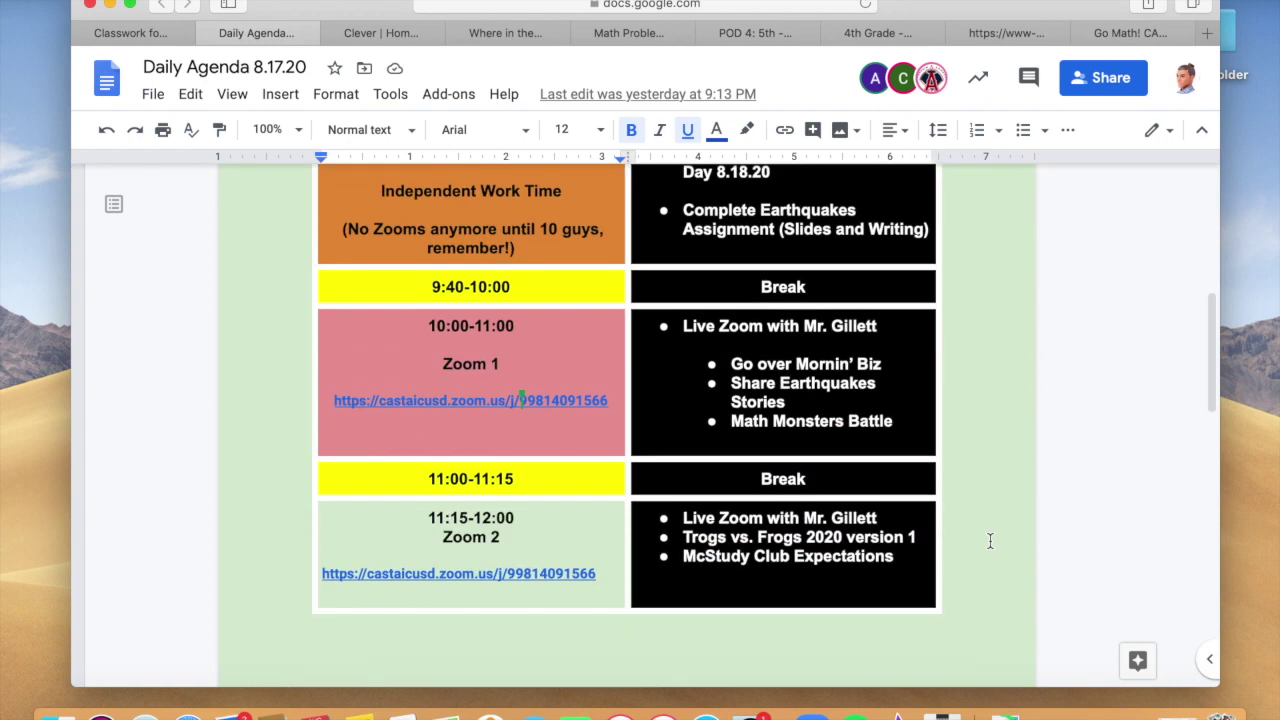
{"action": "scroll", "coordinate": [990, 541], "scroll_direction": "down", "scroll_amount": 2}
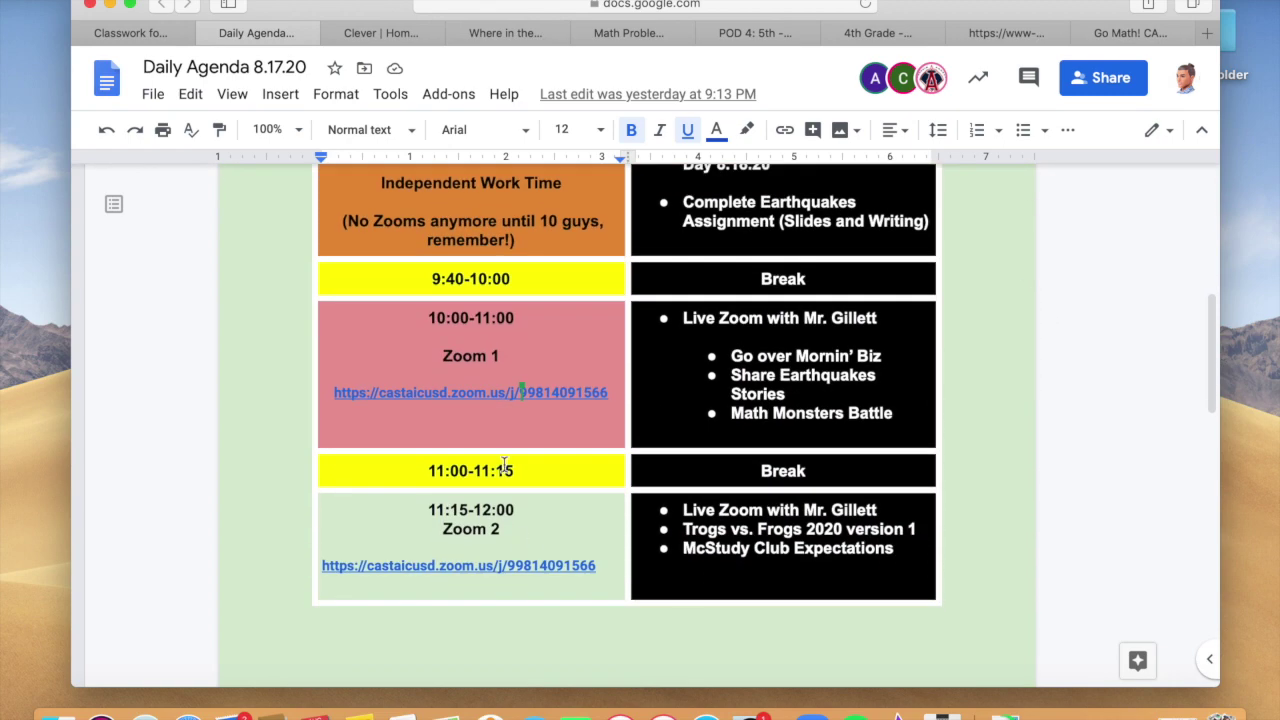
{"action": "scroll", "coordinate": [488, 552], "scroll_direction": "down", "scroll_amount": 1}
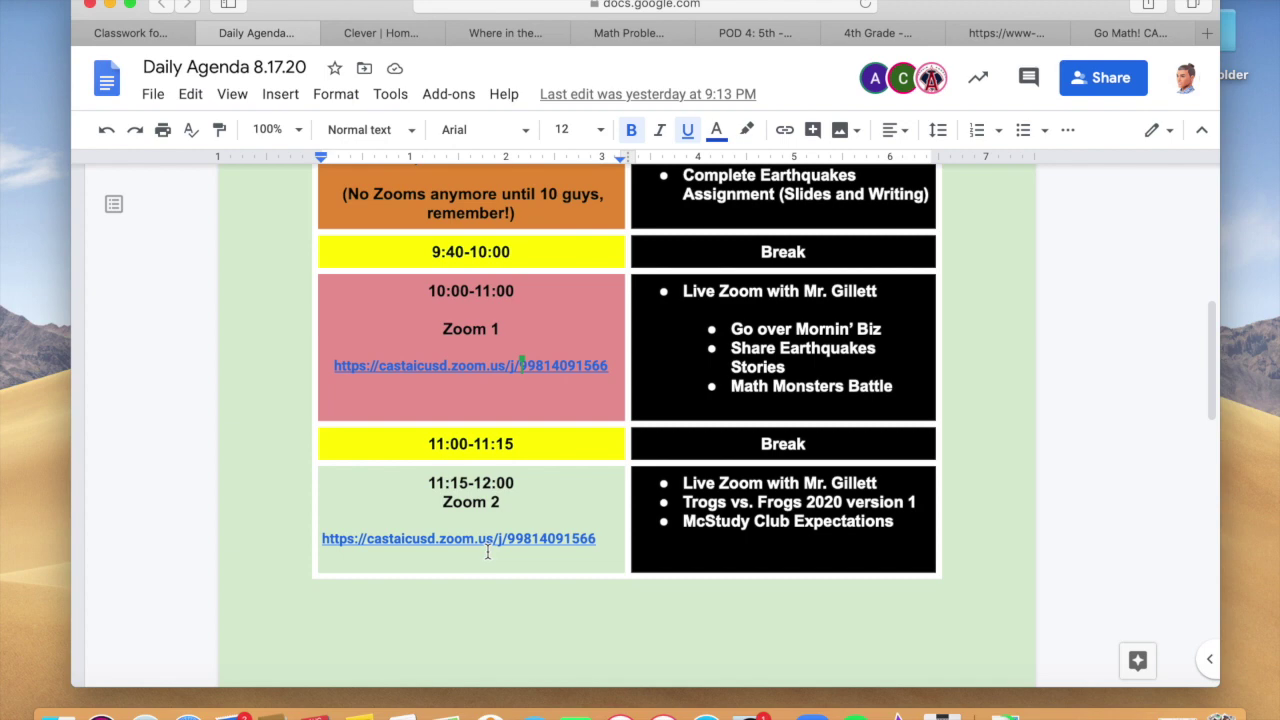
{"action": "left_click", "coordinate": [475, 540]}
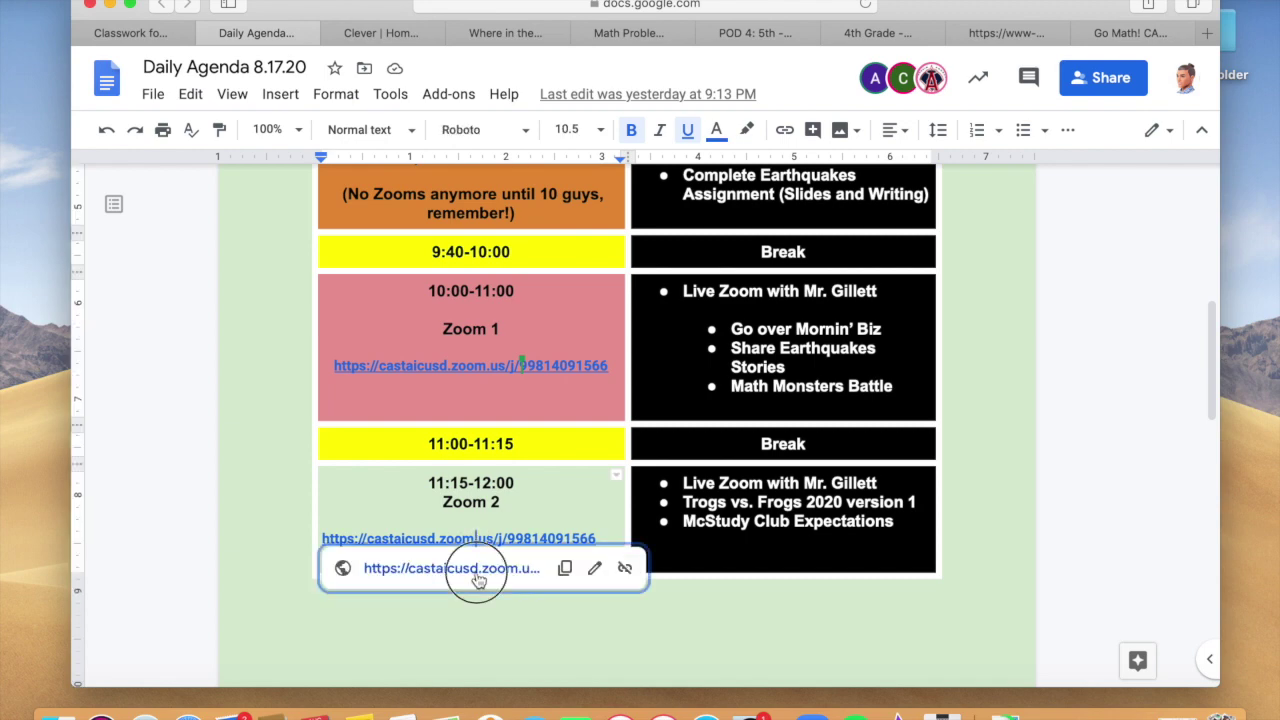
Step: Follow the Zoom 2 meeting link and allow the page to launch the Zoom app
{"action": "left_click", "coordinate": [477, 578]}
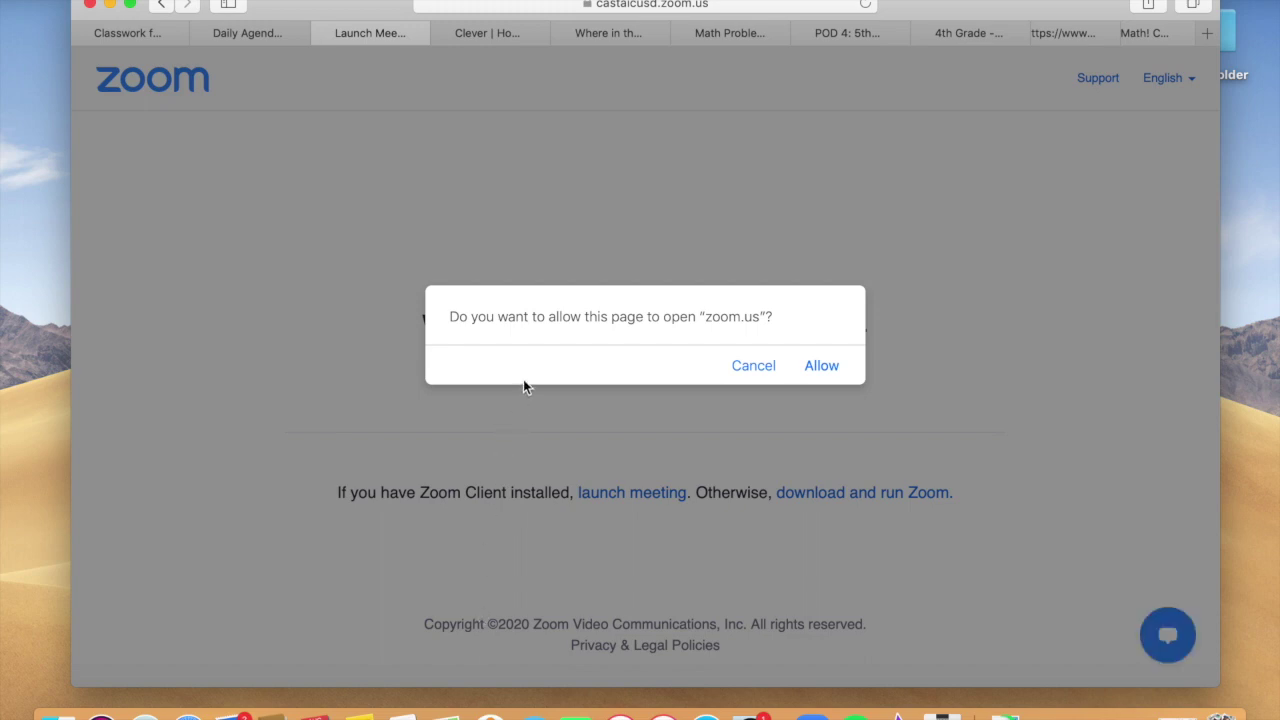
{"action": "left_click", "coordinate": [822, 367]}
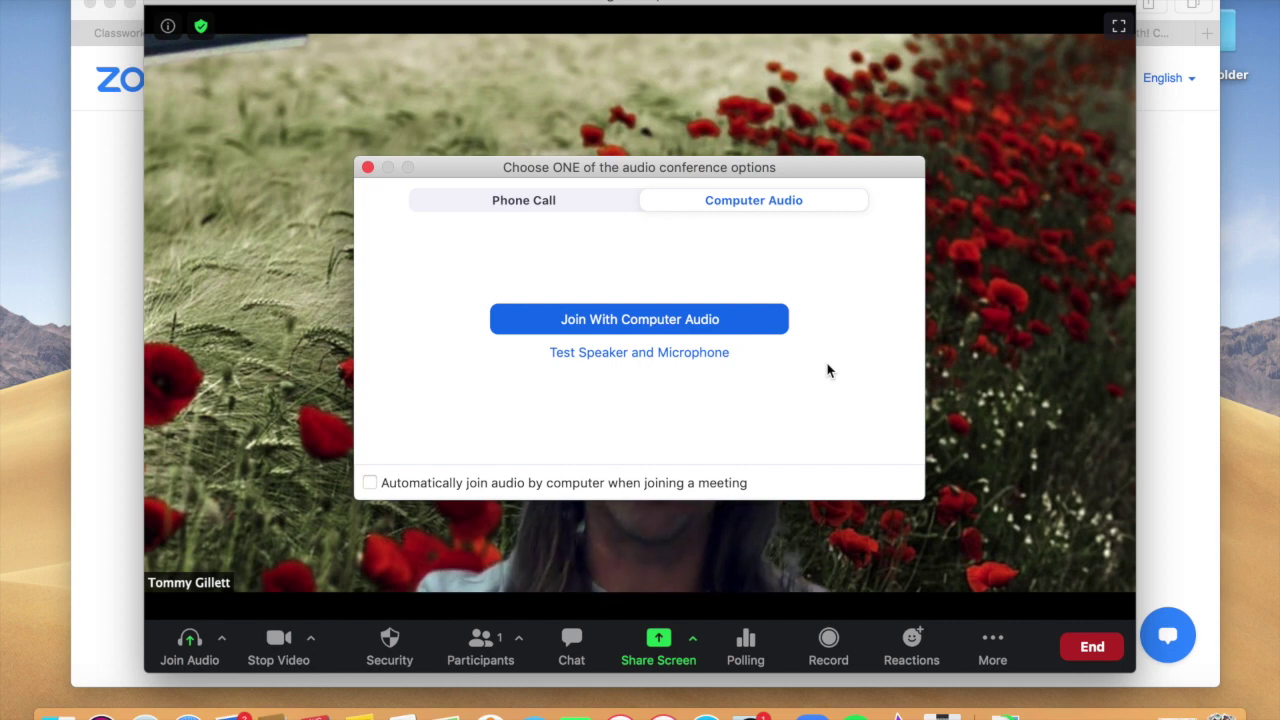
Step: Join with computer audio, then toggle the camera off and on, ending with video live
{"action": "left_click", "coordinate": [753, 323]}
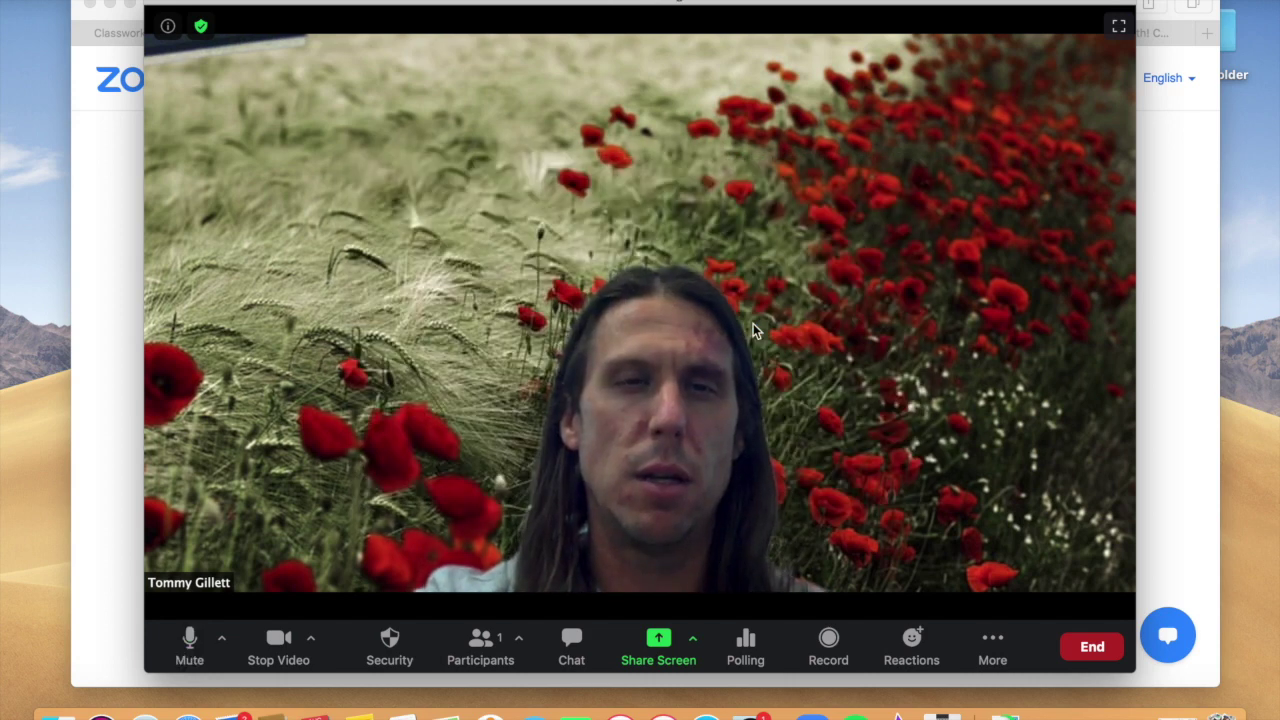
{"action": "left_click", "coordinate": [312, 641]}
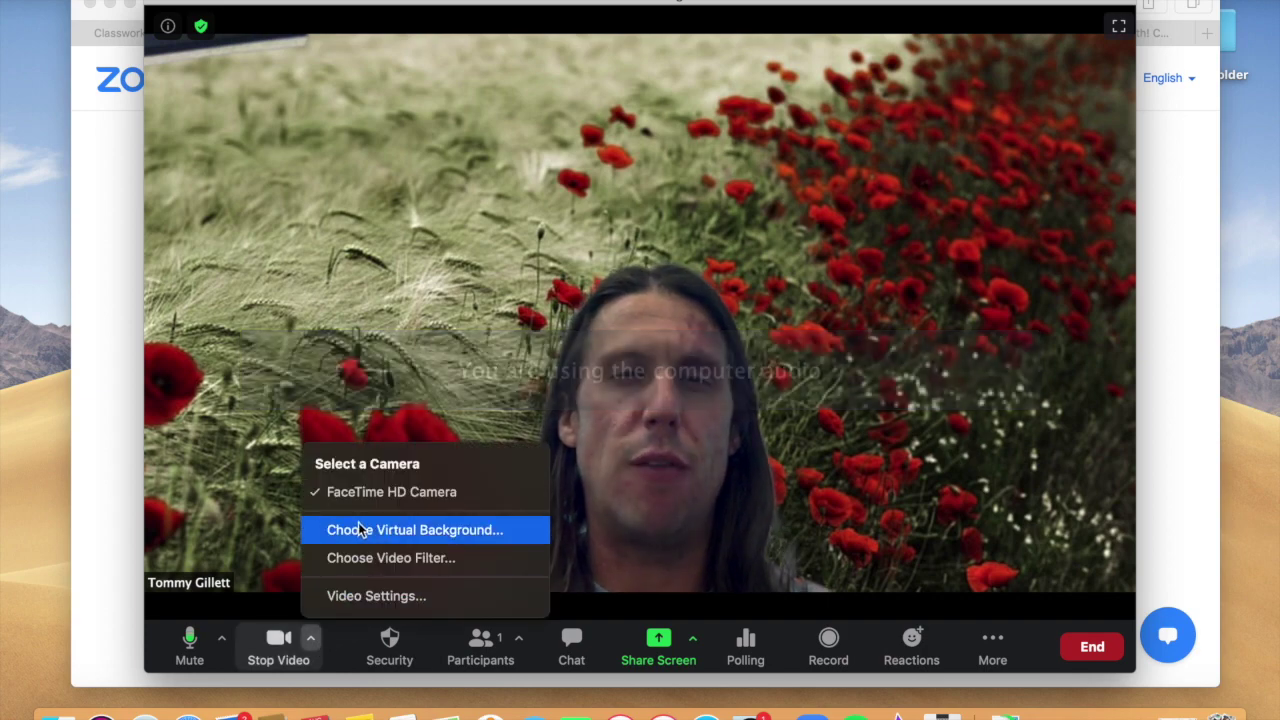
{"action": "left_click", "coordinate": [272, 639]}
{"action": "left_click", "coordinate": [272, 639]}
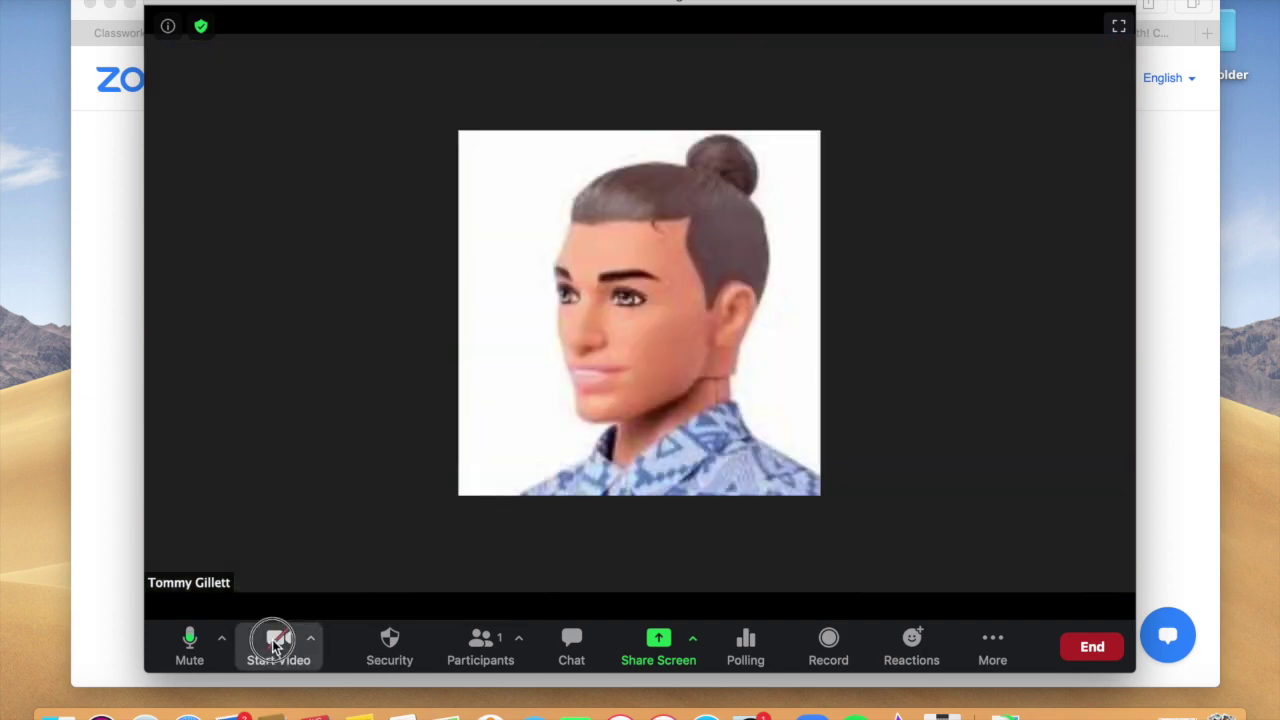
{"action": "left_click", "coordinate": [272, 640]}
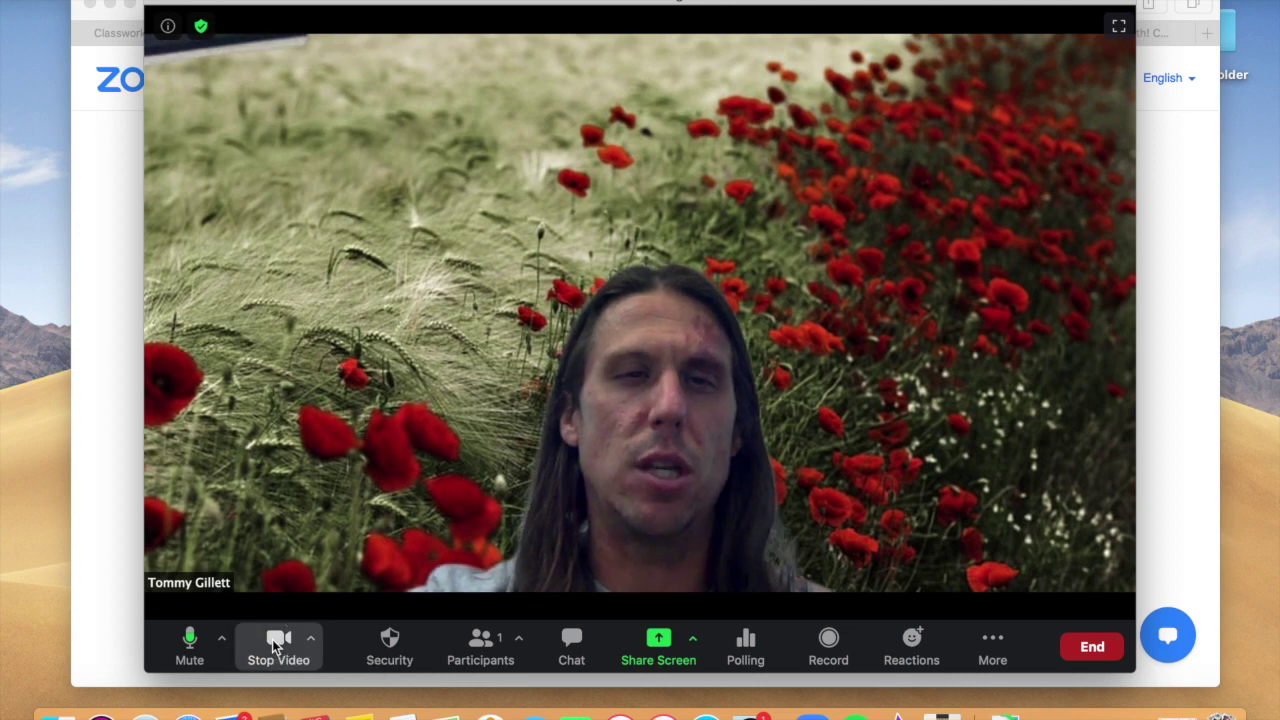
{"action": "left_click", "coordinate": [272, 640]}
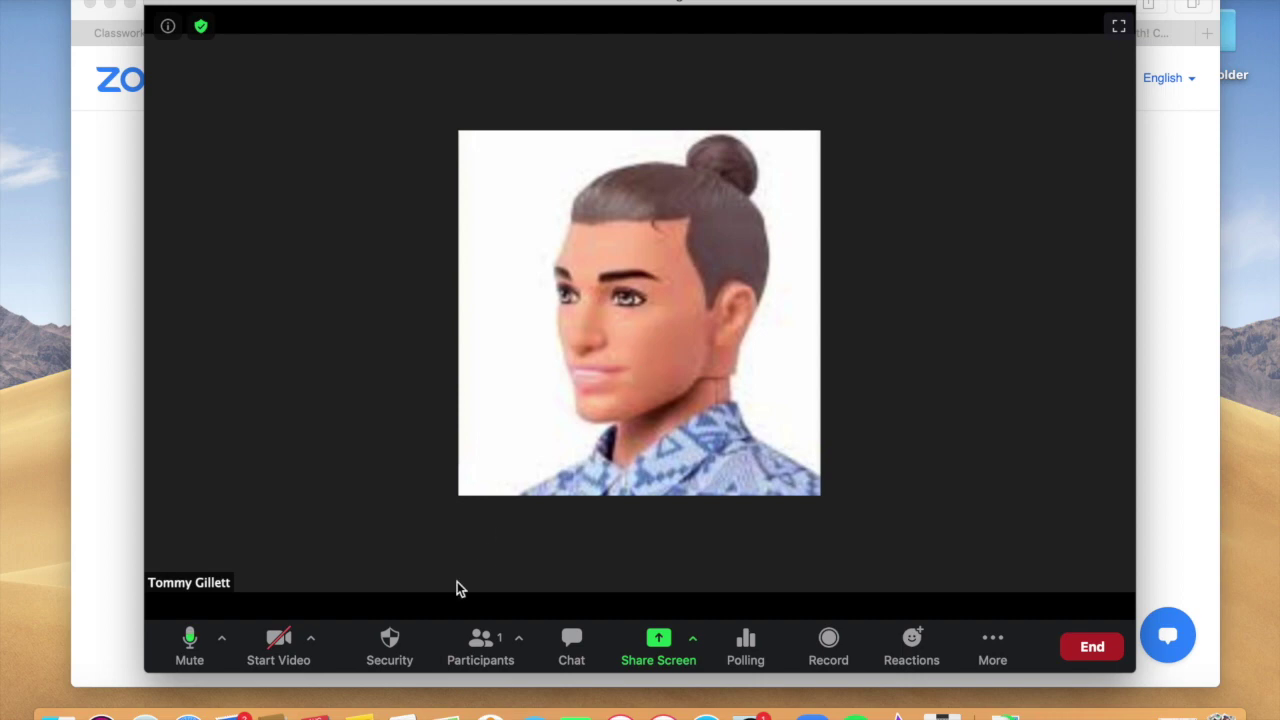
{"action": "left_click", "coordinate": [281, 643]}
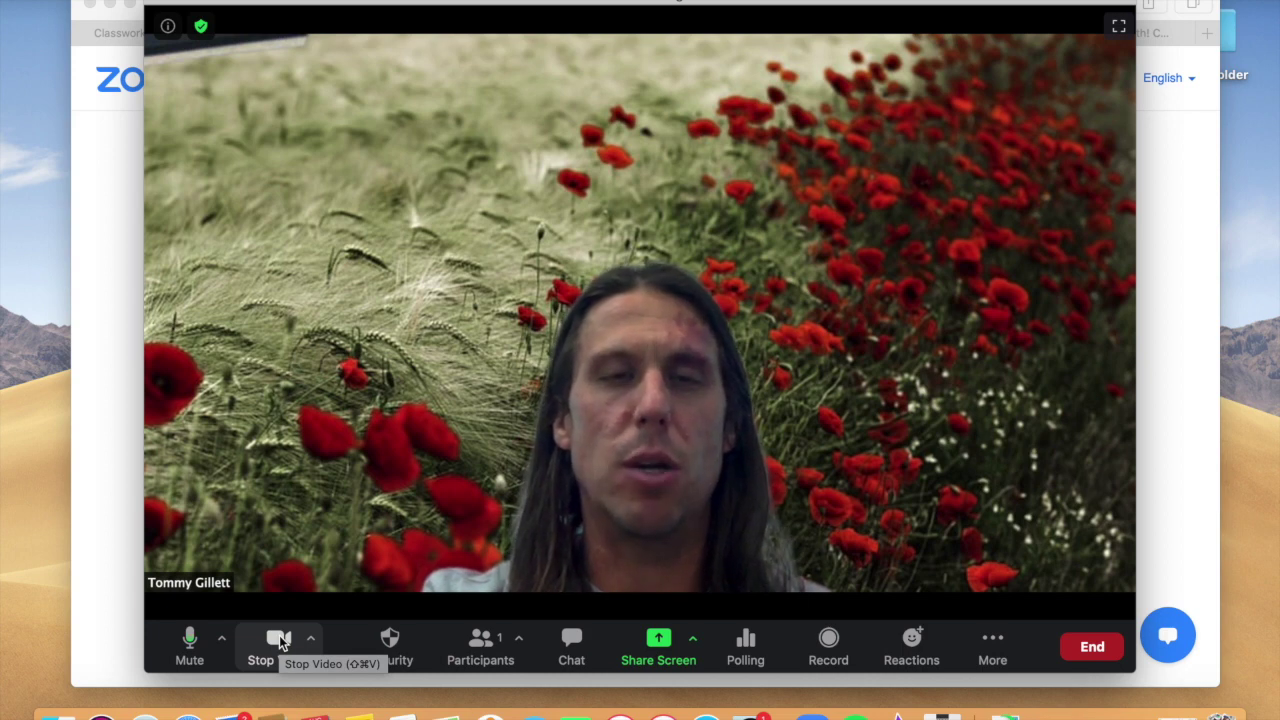
Step: Send a help request to everyone in the meeting chat, then close the chat panel
{"action": "left_click", "coordinate": [576, 645]}
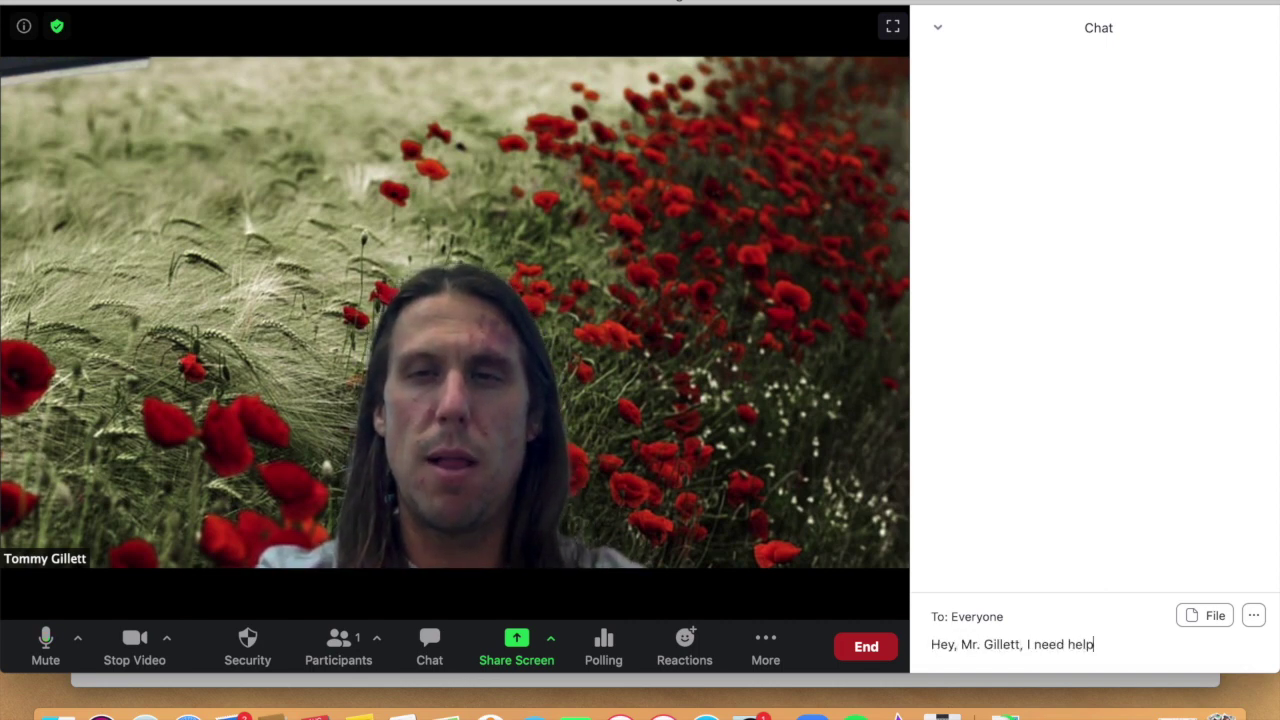
{"action": "key", "text": "Return"}
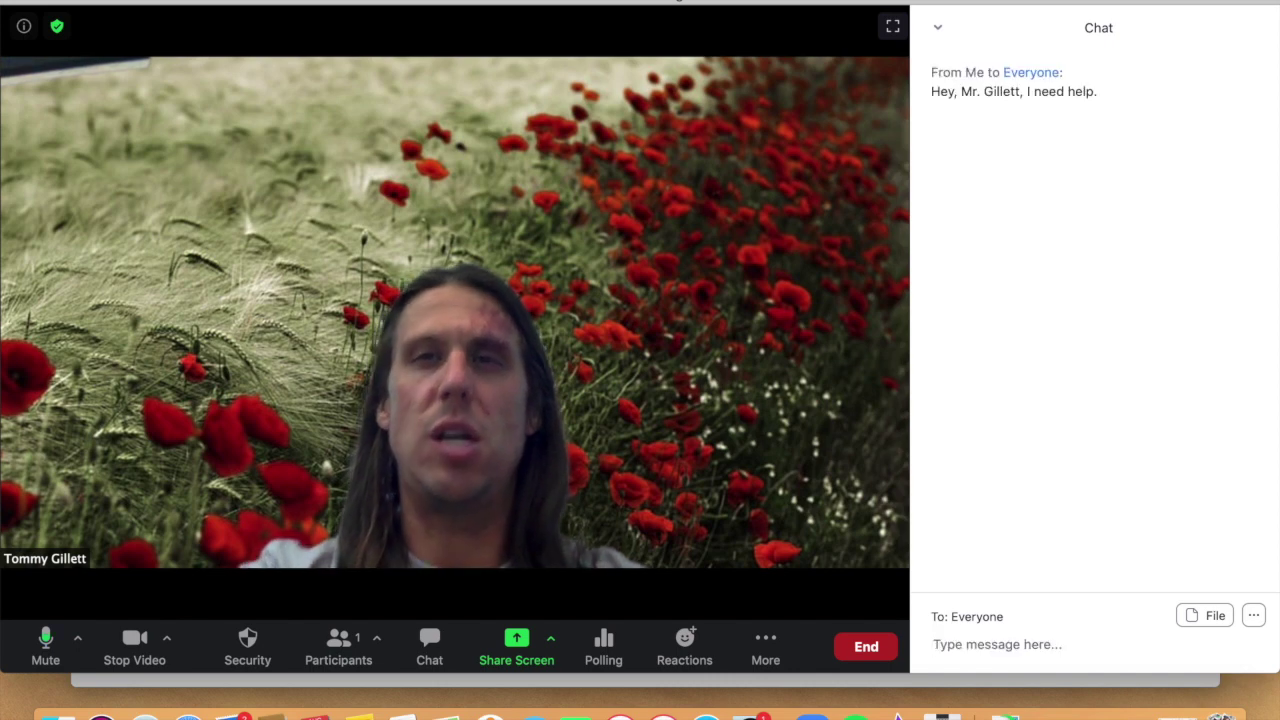
{"action": "left_click", "coordinate": [938, 28]}
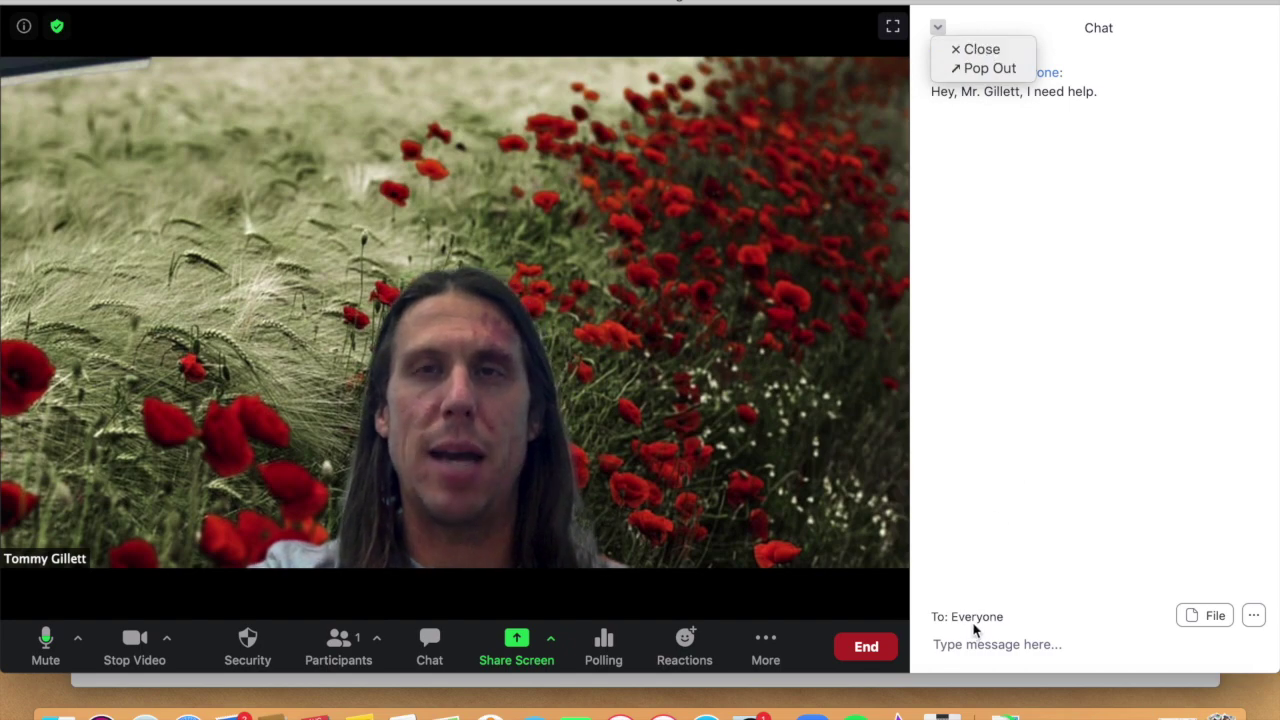
{"action": "left_click", "coordinate": [979, 48]}
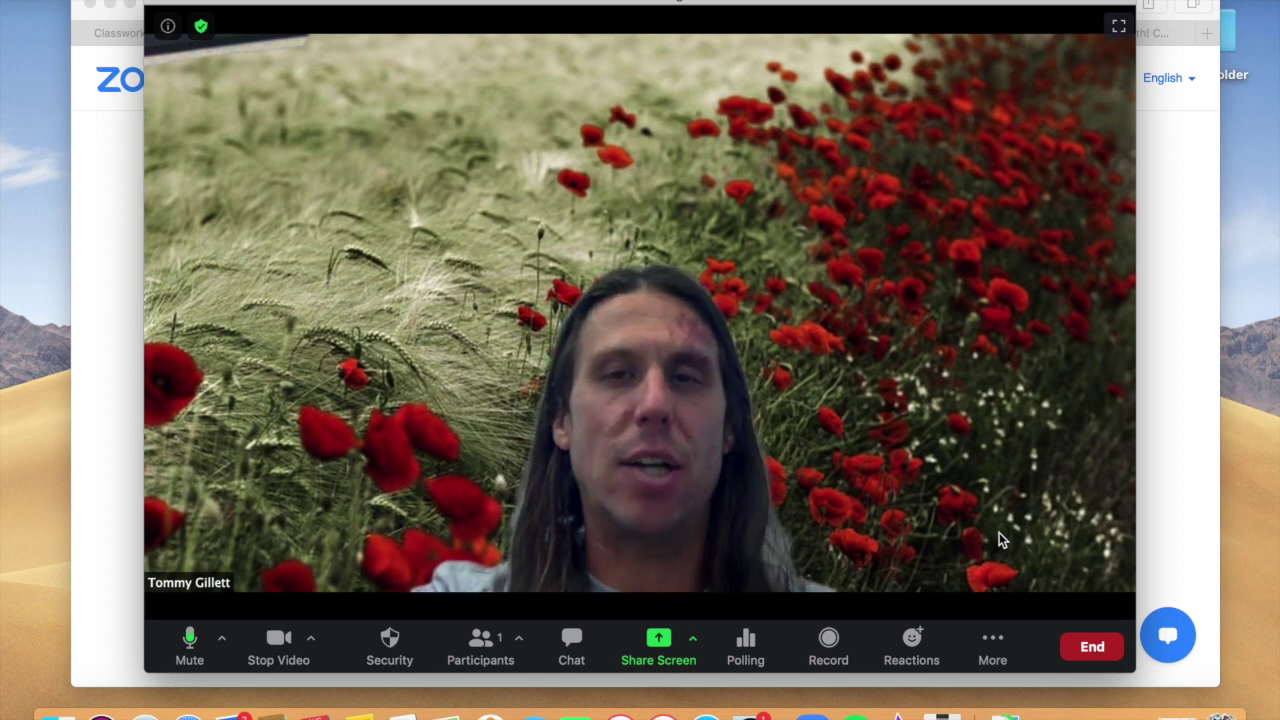
Step: Send surprised, thumbs-up, clap, thumbs-up and clap reactions to the class
{"action": "left_click", "coordinate": [912, 660]}
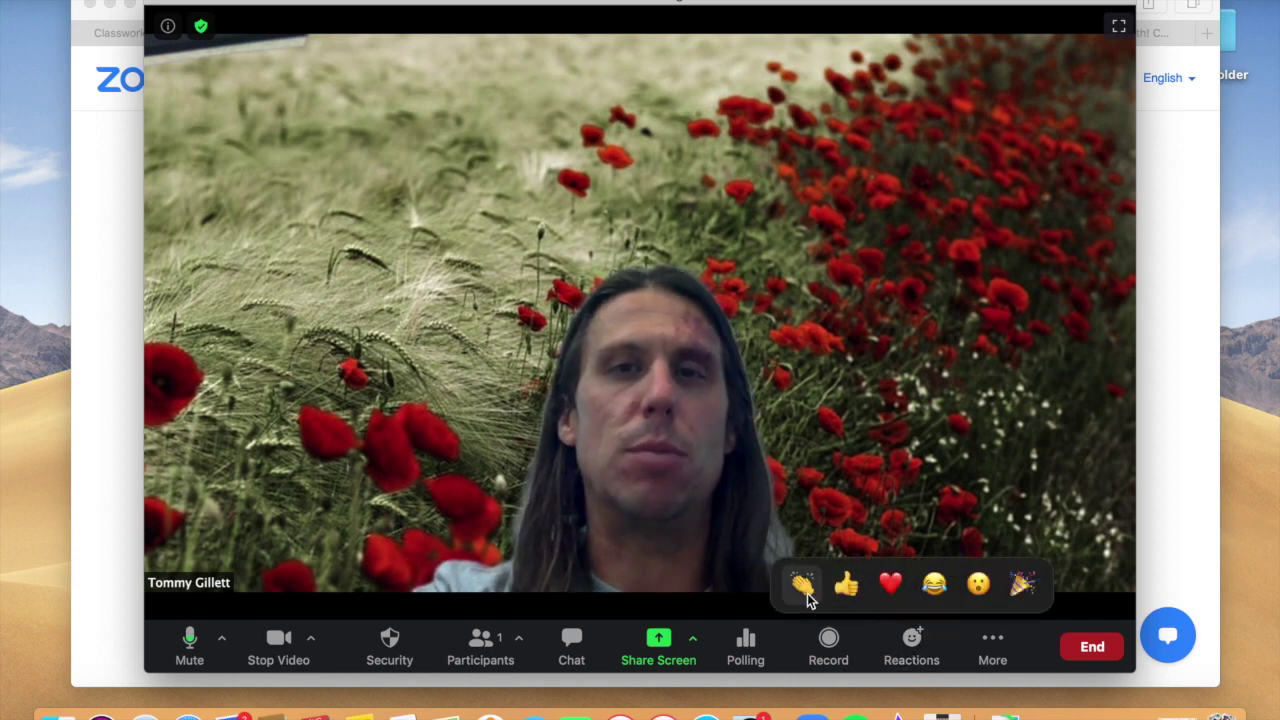
{"action": "left_click", "coordinate": [977, 587]}
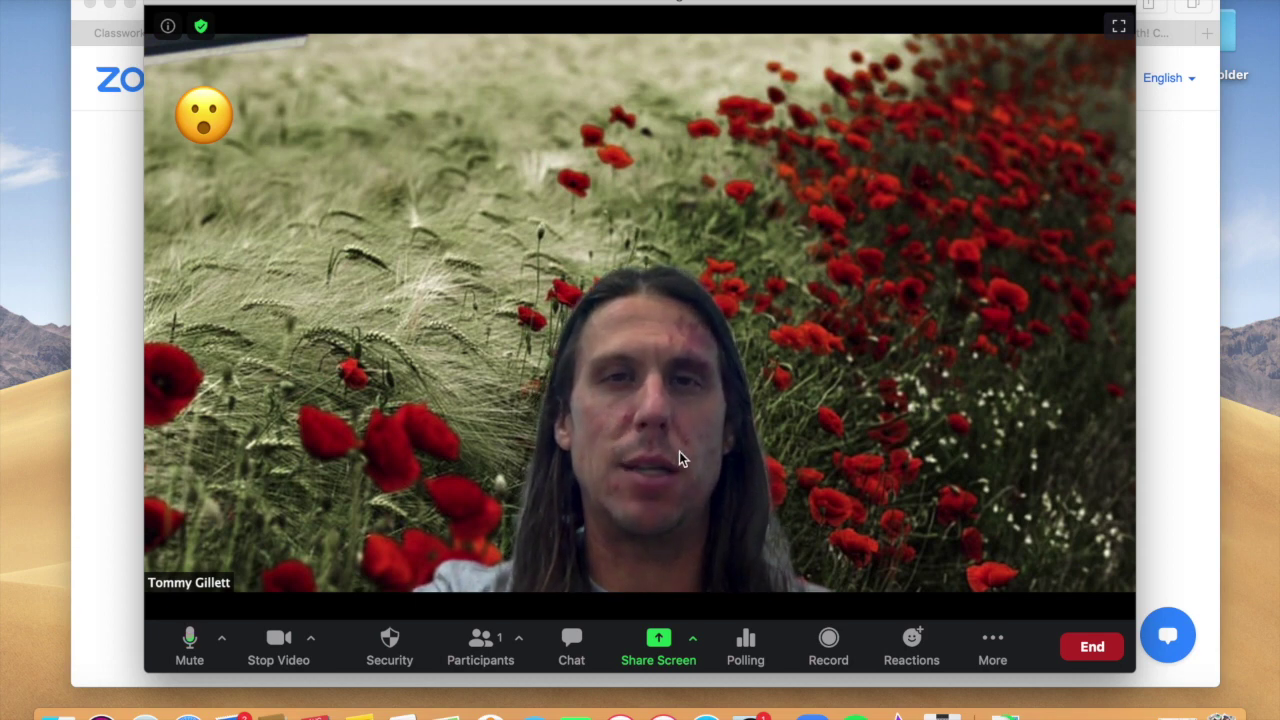
{"action": "left_click", "coordinate": [911, 645]}
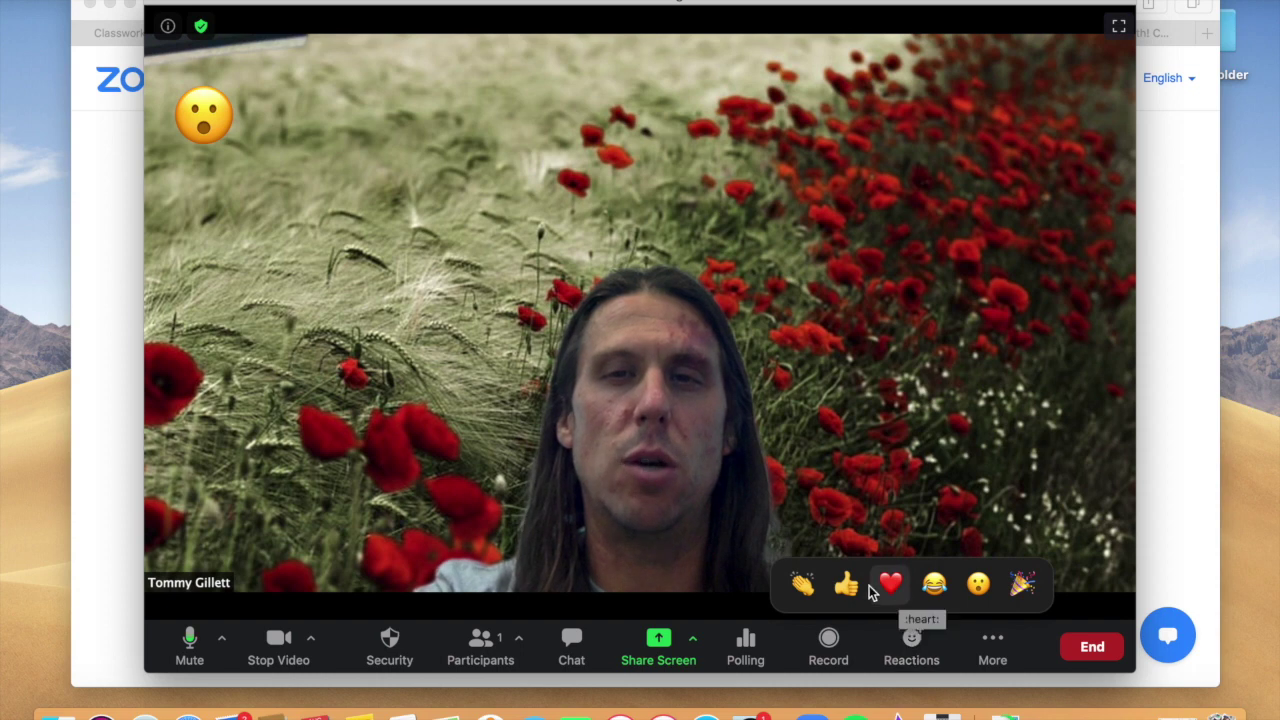
{"action": "left_click", "coordinate": [852, 585]}
{"action": "left_click", "coordinate": [896, 647]}
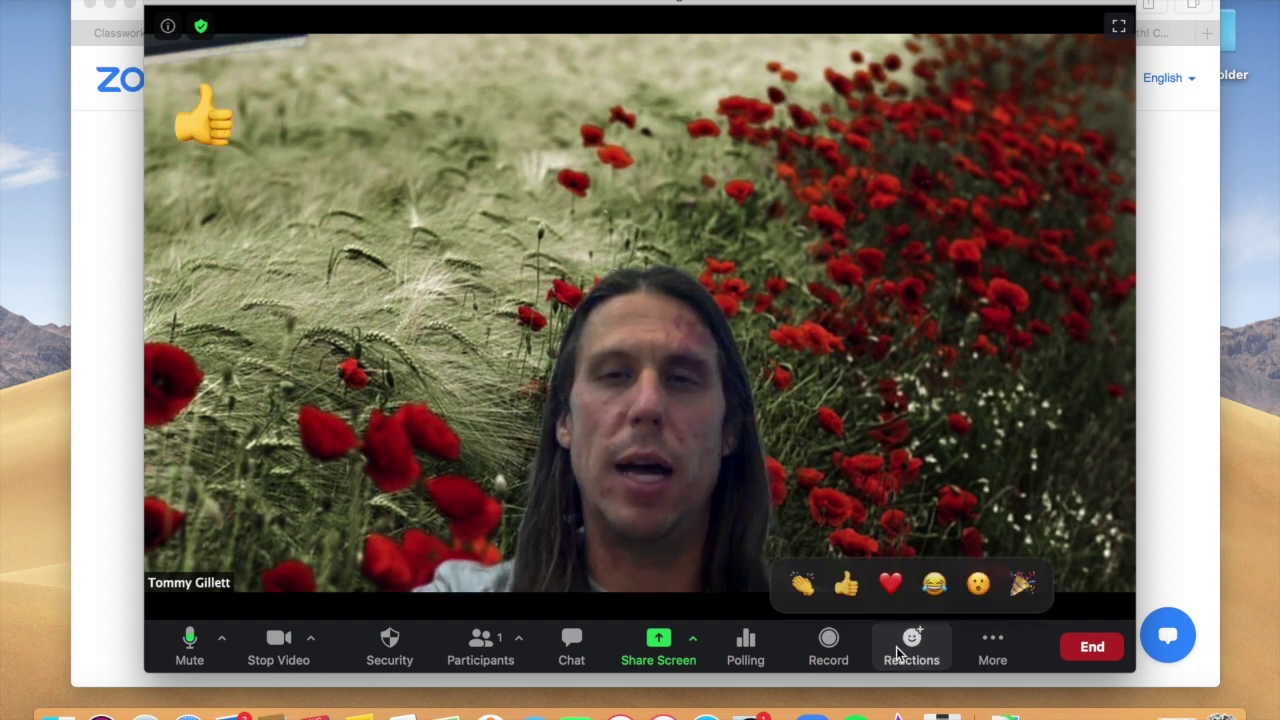
{"action": "left_click", "coordinate": [817, 587]}
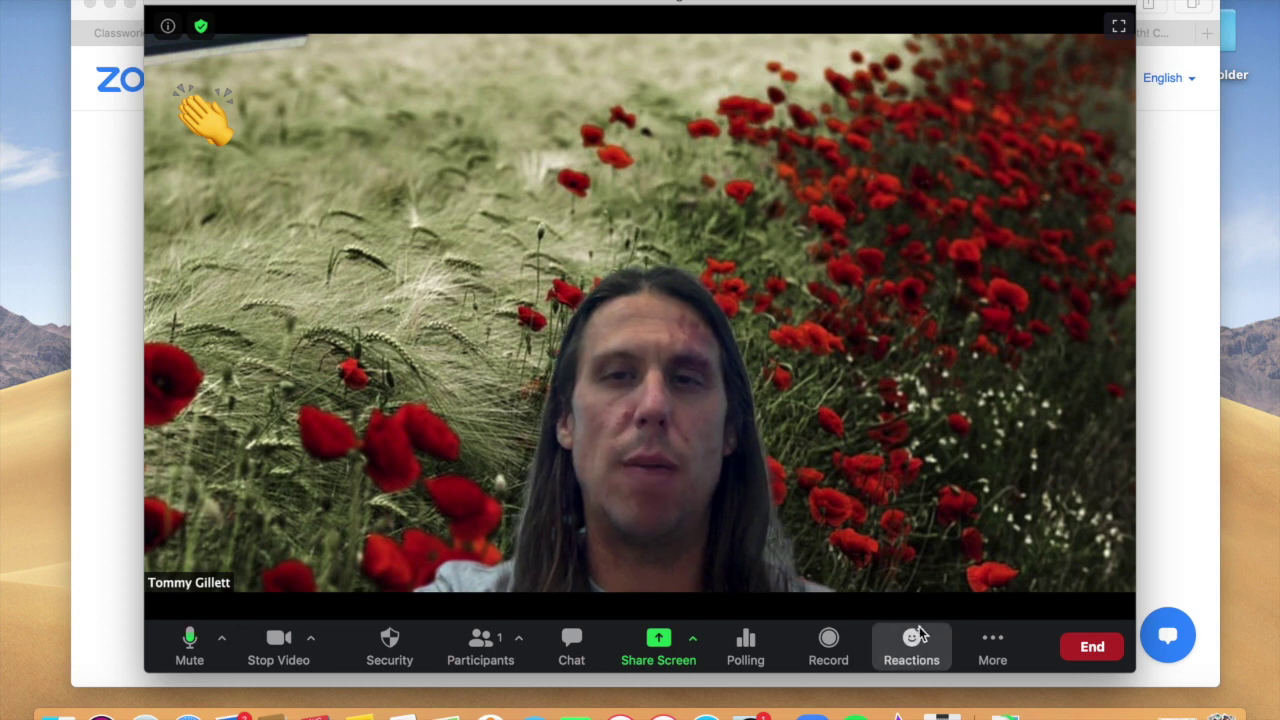
{"action": "left_click", "coordinate": [921, 633]}
{"action": "left_click", "coordinate": [852, 585]}
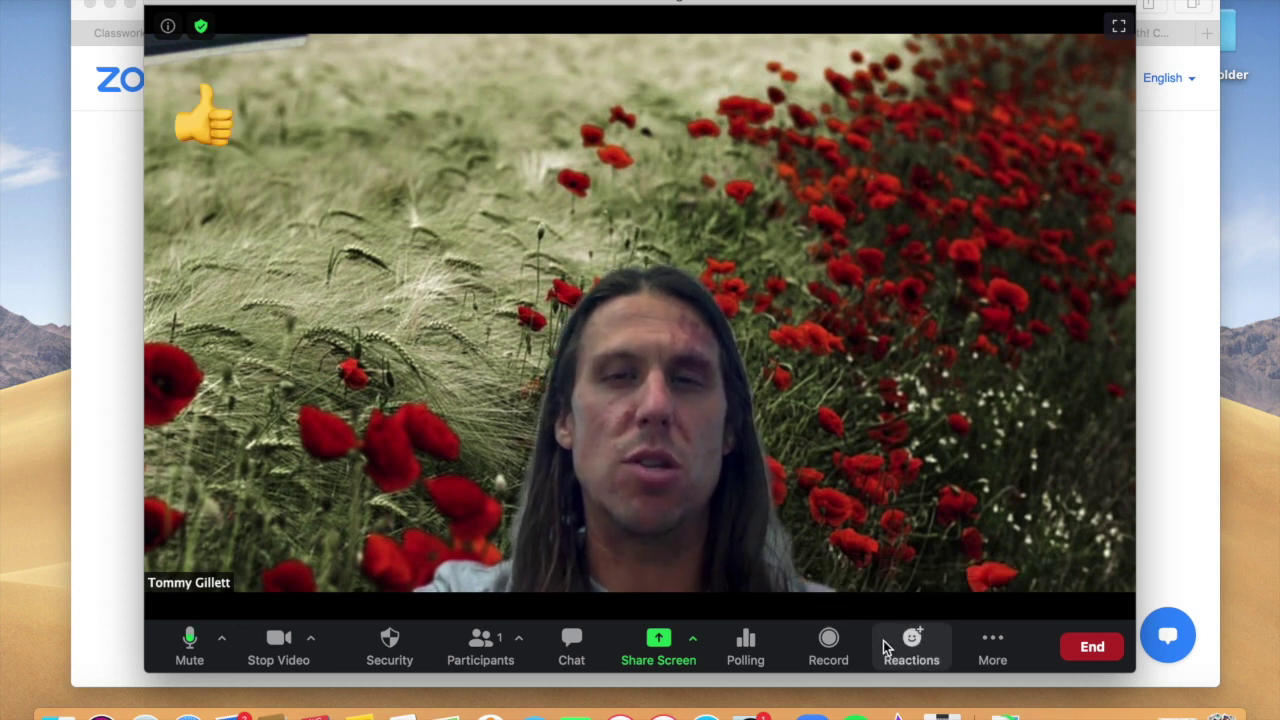
{"action": "left_click", "coordinate": [884, 648]}
{"action": "left_click", "coordinate": [809, 587]}
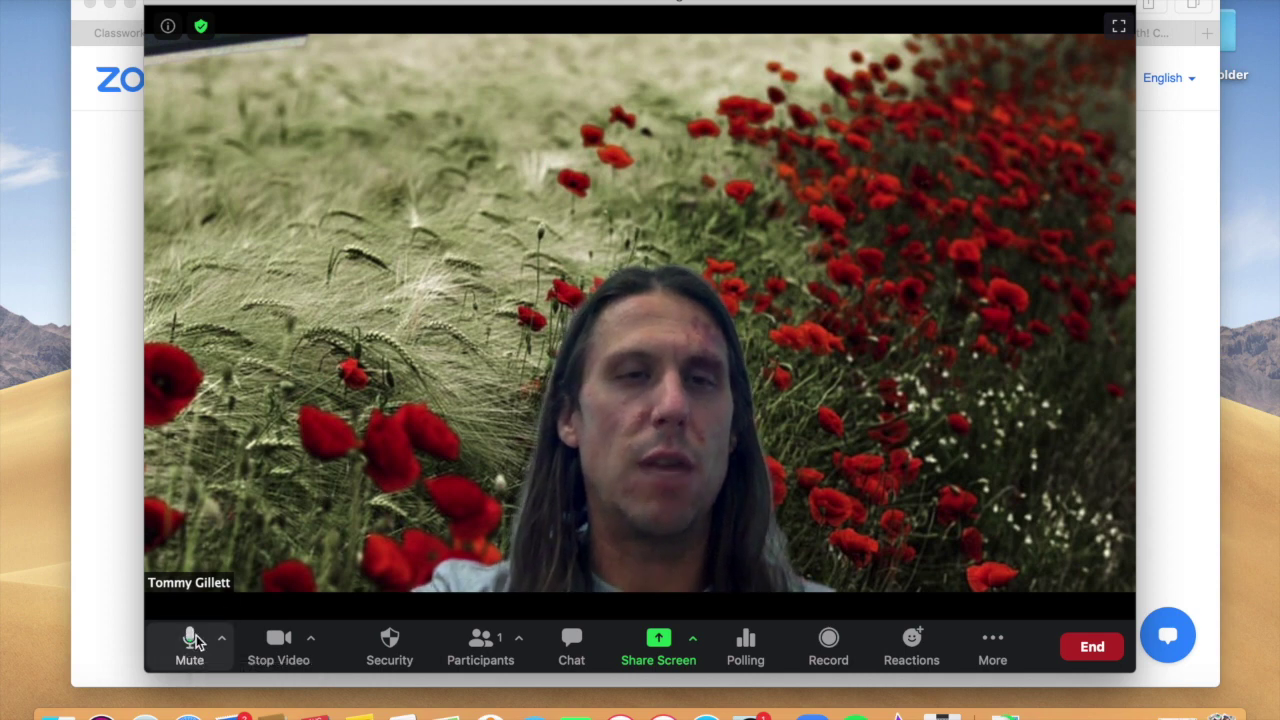
Step: Mute and then unmute the microphone, and switch the meeting to full screen
{"action": "left_click", "coordinate": [190, 640]}
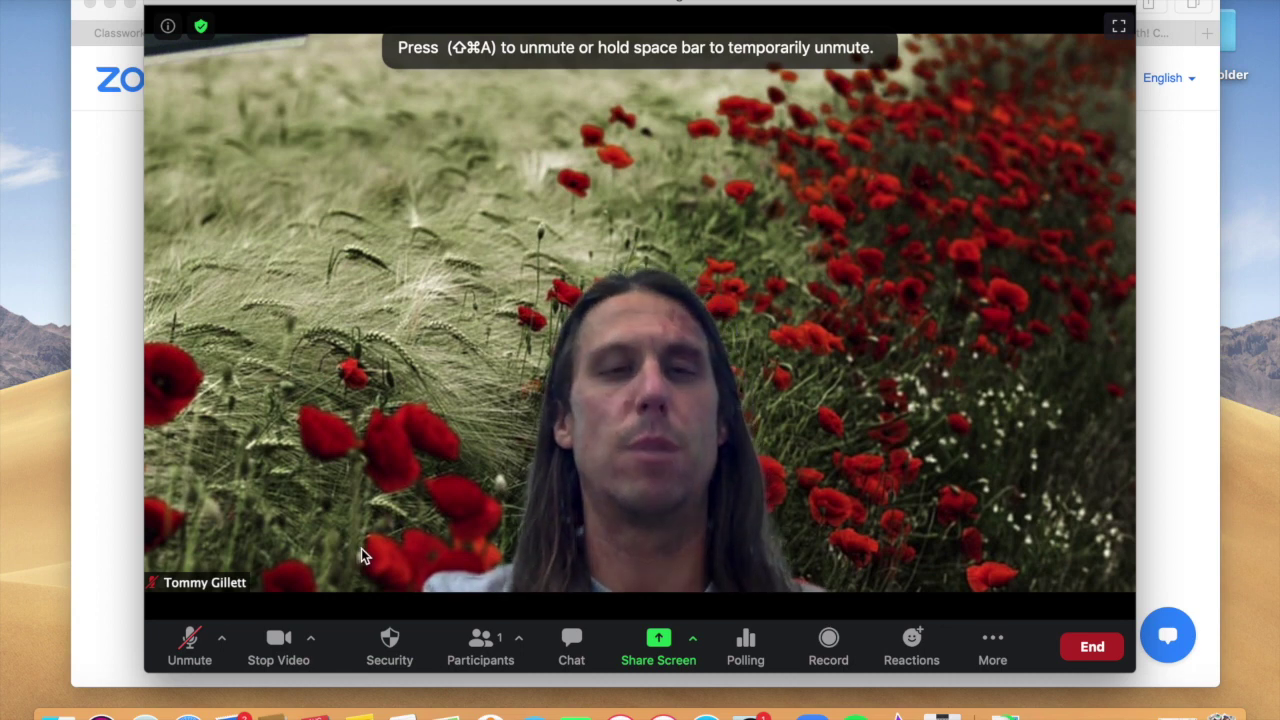
{"action": "left_click", "coordinate": [202, 624]}
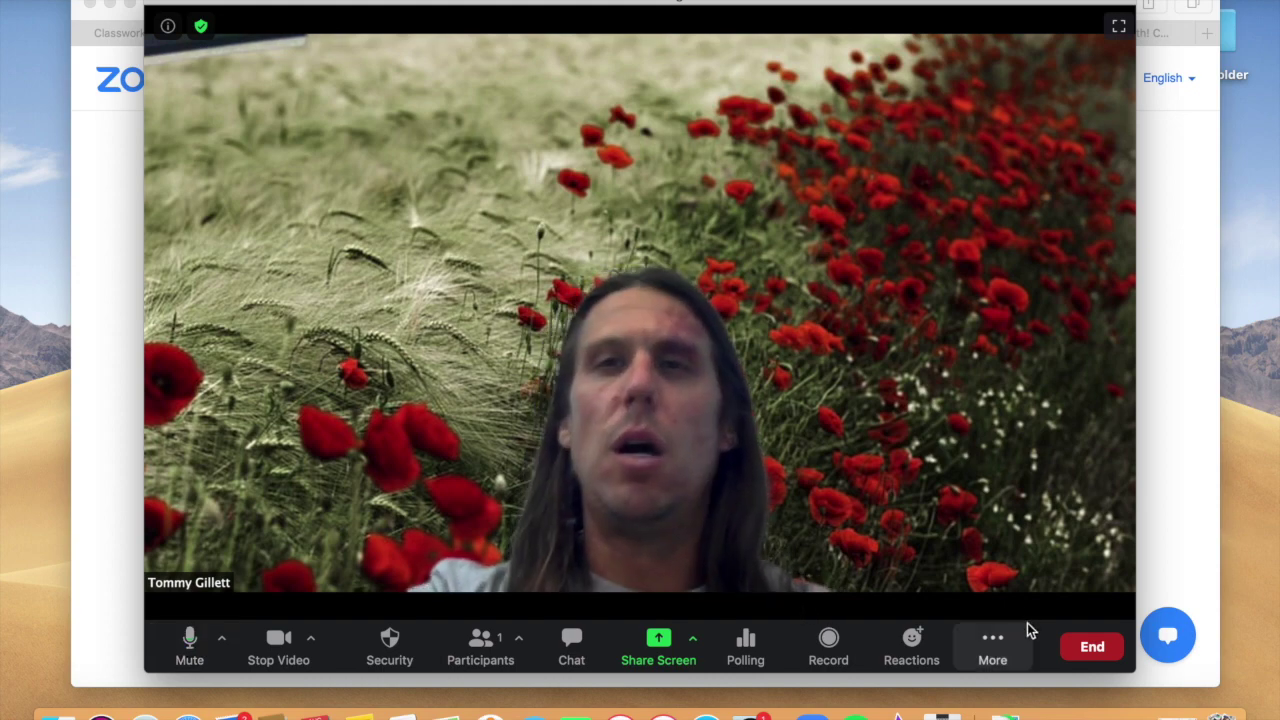
{"action": "left_click", "coordinate": [1119, 27]}
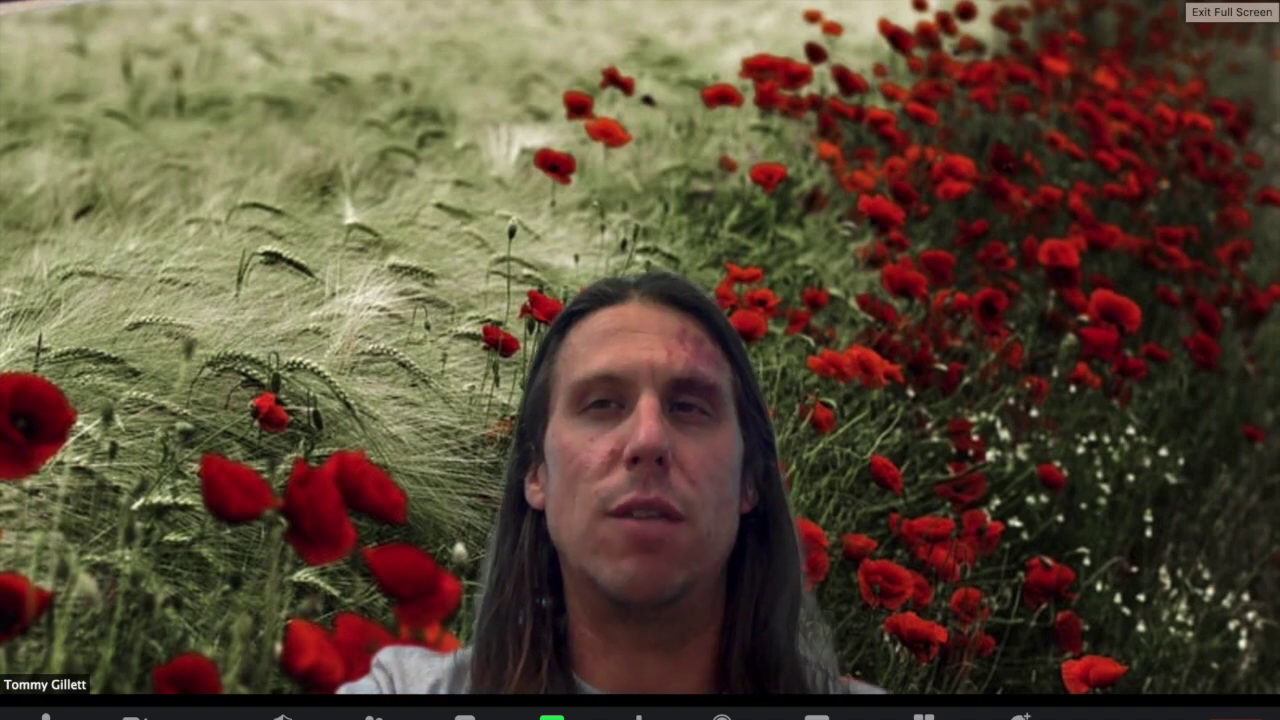
Step: Exit full screen, close the browser, and shrink the meeting to minimal video with video hidden
{"action": "key", "text": "Escape"}
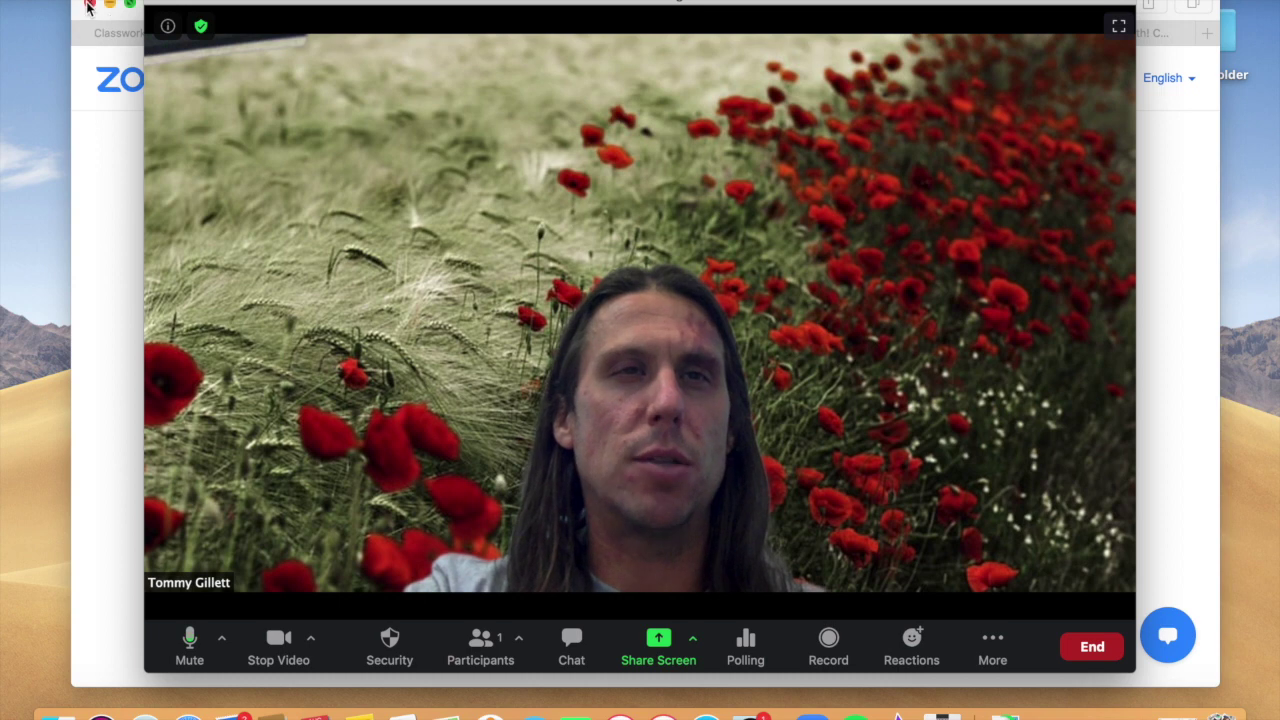
{"action": "left_click", "coordinate": [88, 5]}
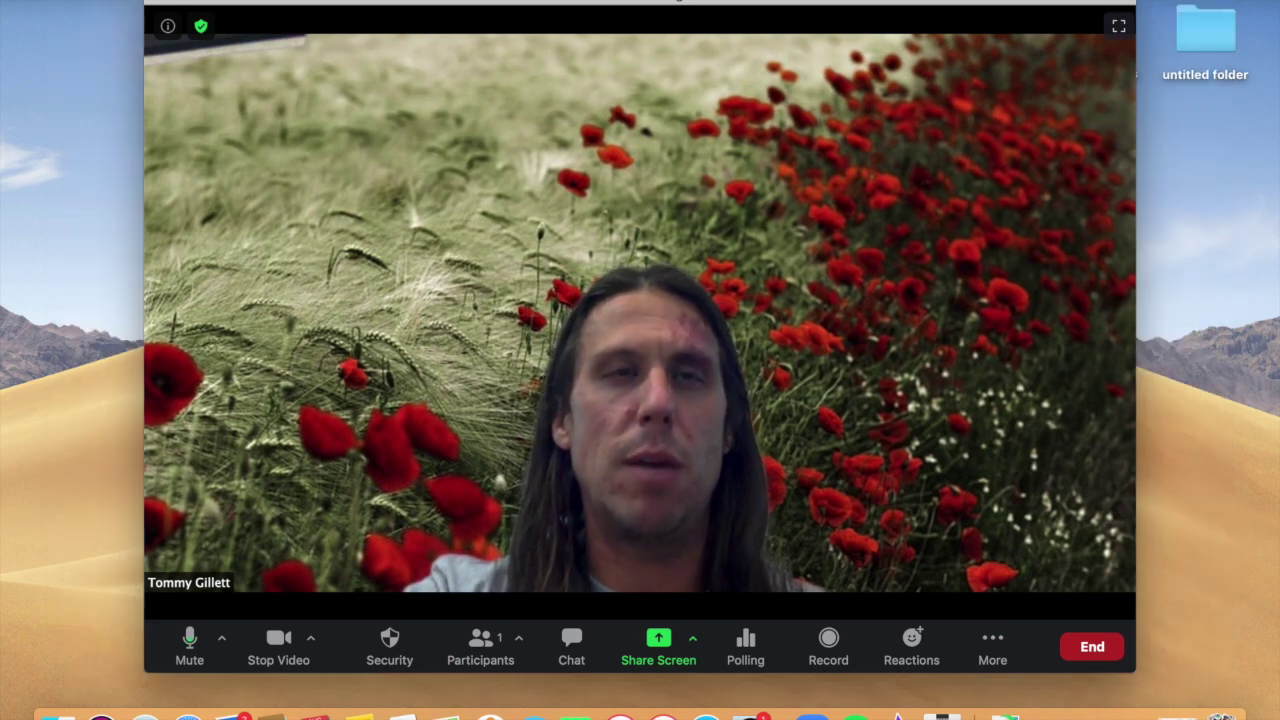
{"action": "left_click", "coordinate": [181, 3]}
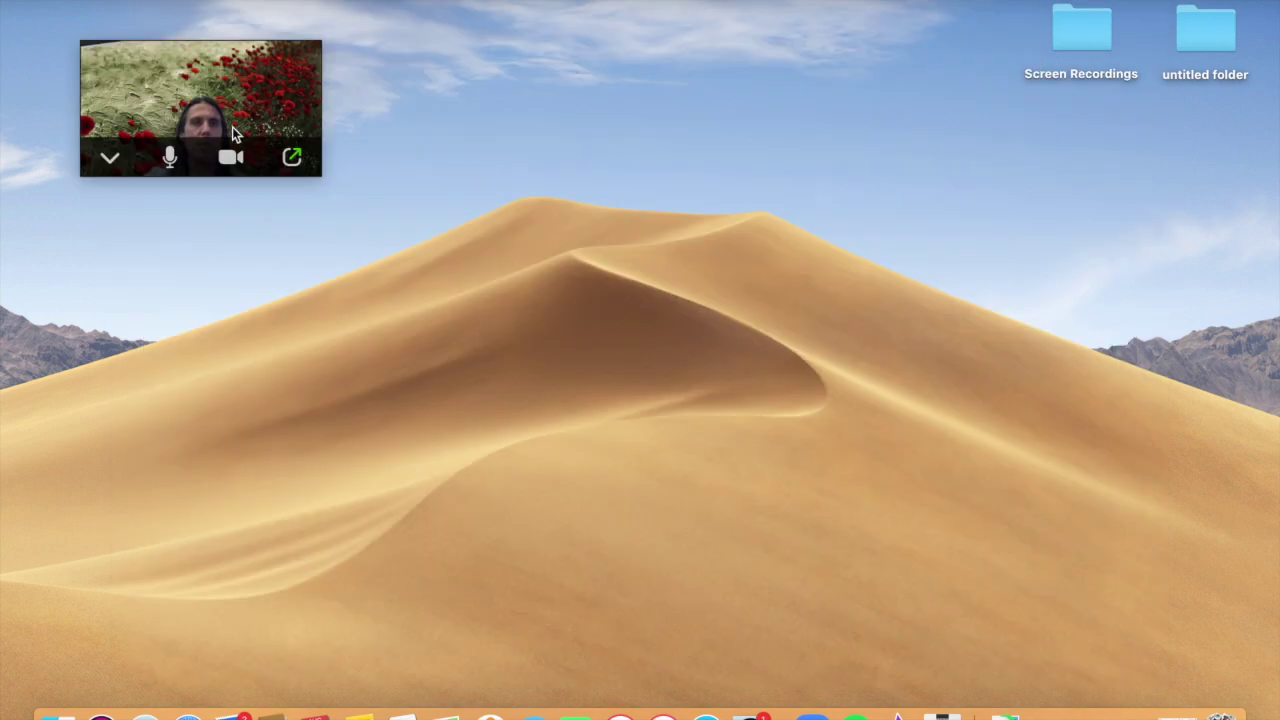
{"action": "left_click", "coordinate": [113, 158]}
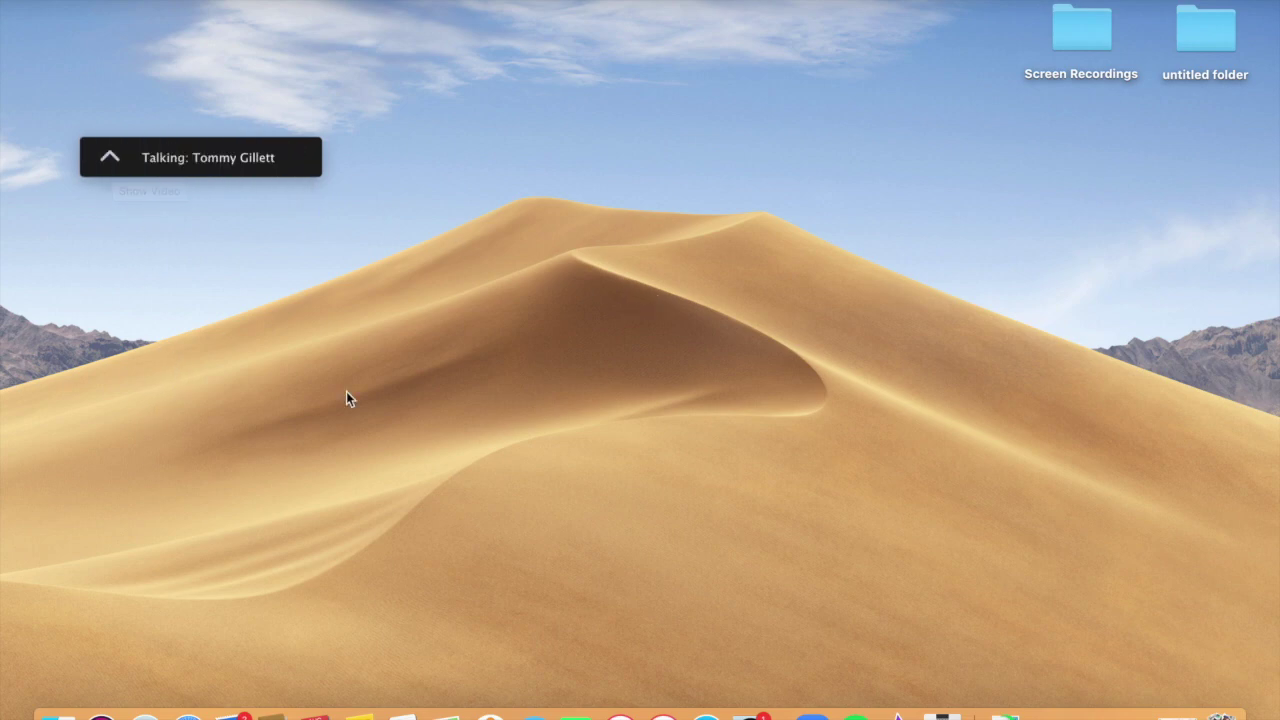
Step: Restore the regular meeting window from minimal video, then open and close the More options
{"action": "mouse_move", "coordinate": [210, 176]}
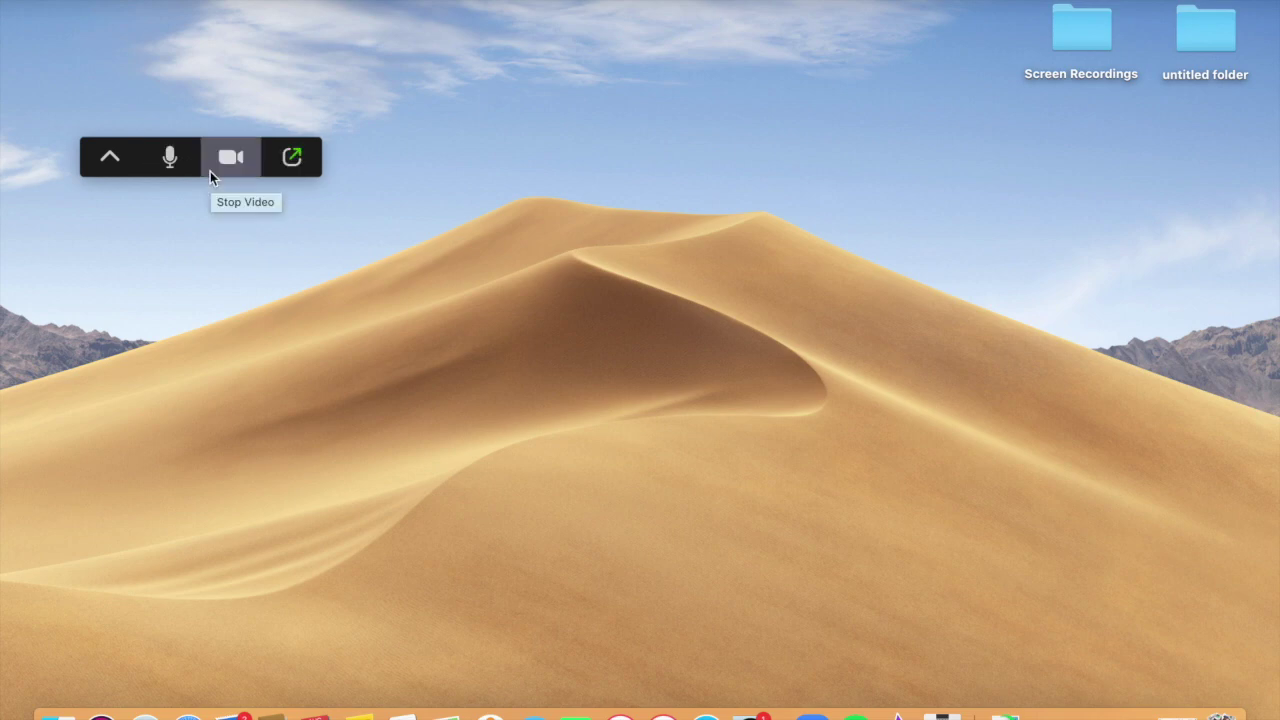
{"action": "left_click", "coordinate": [293, 158]}
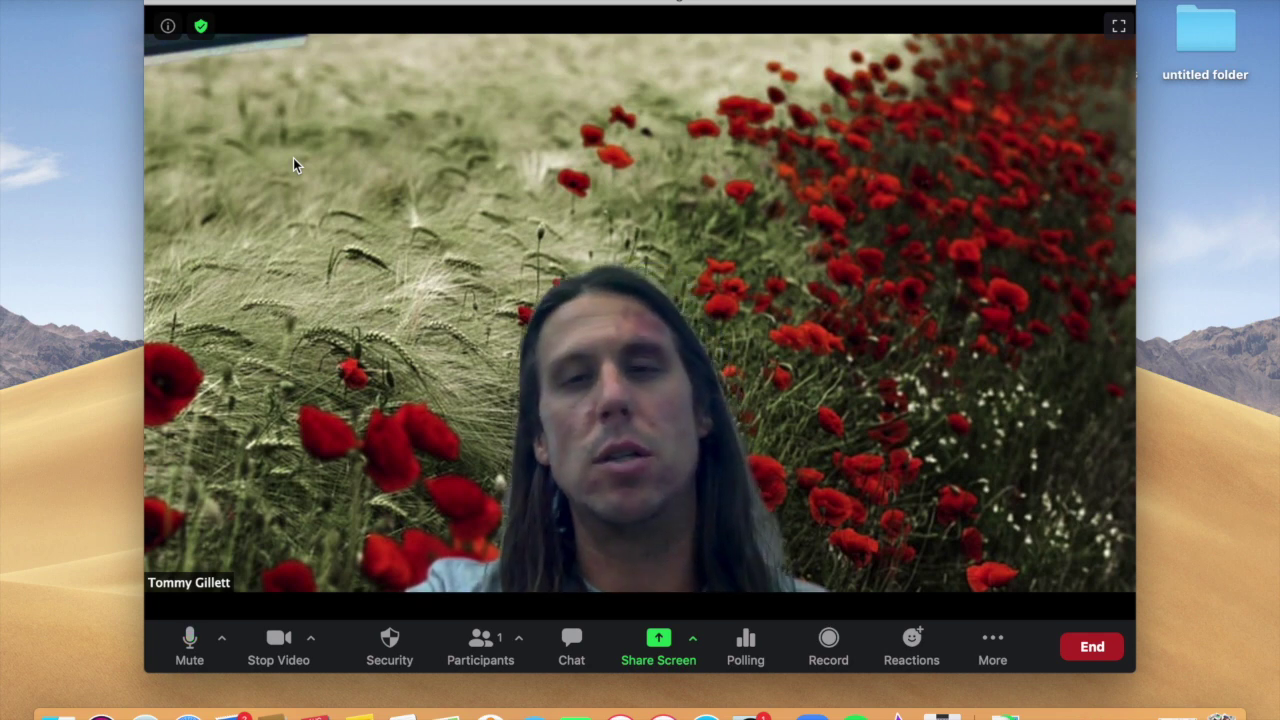
{"action": "left_click", "coordinate": [965, 630]}
{"action": "left_click", "coordinate": [939, 604]}
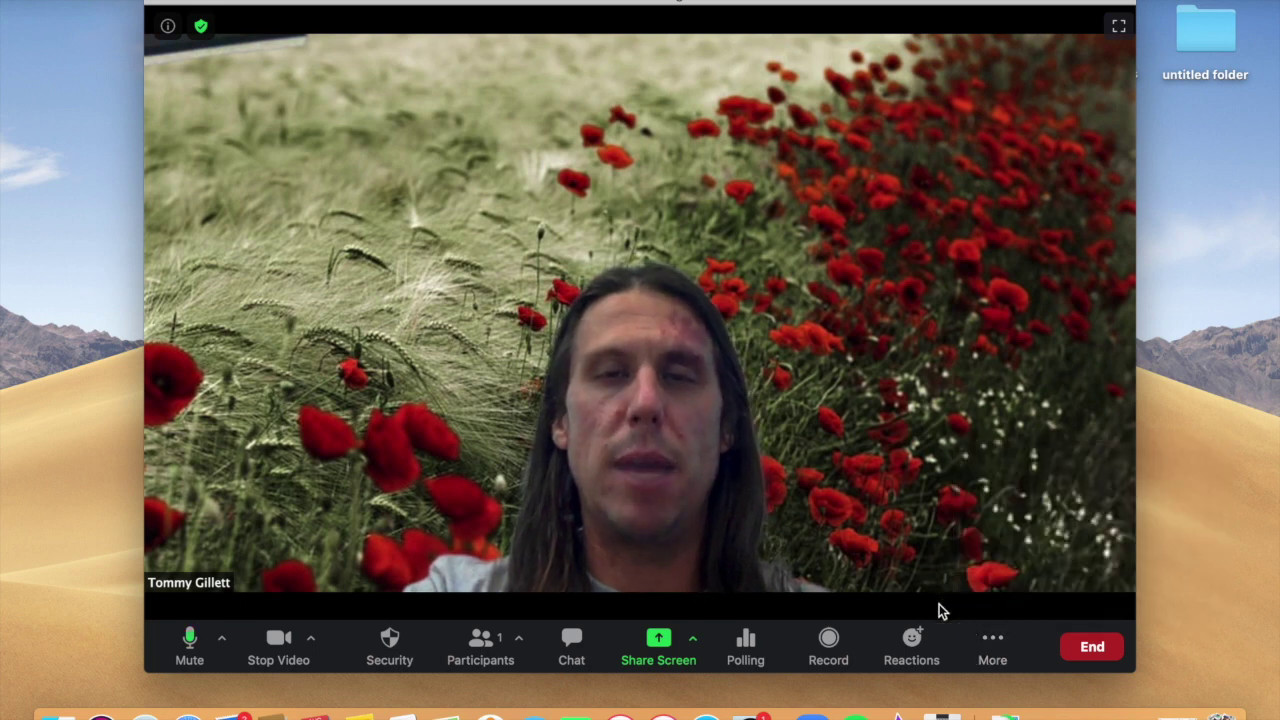